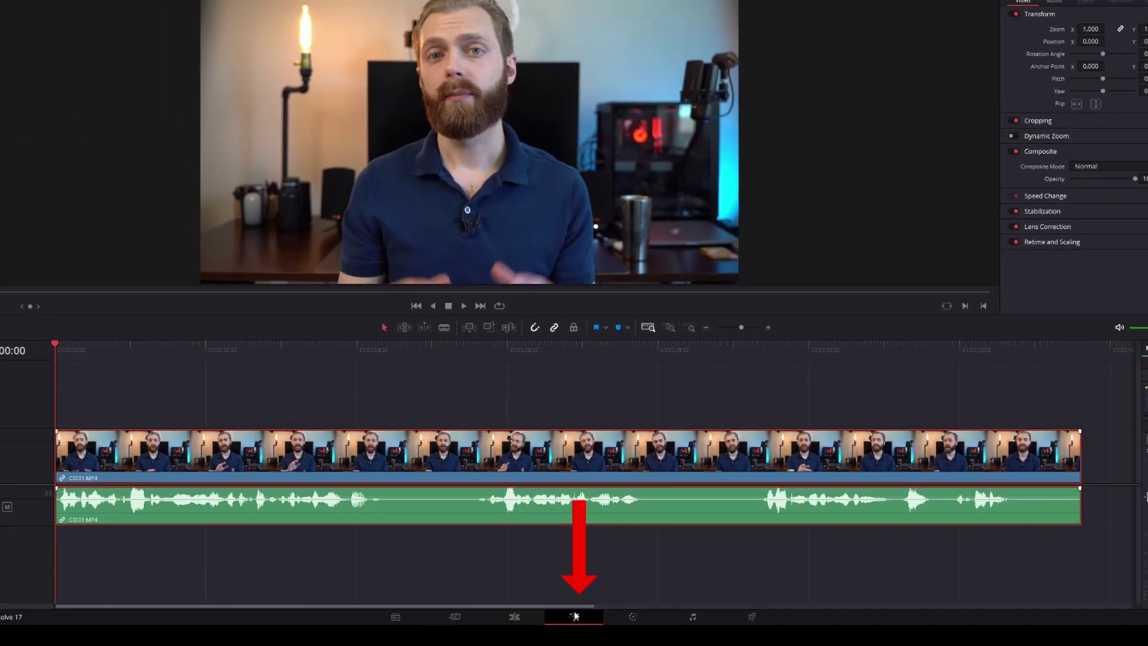
# Step: Switch the talking-head clip to the Fusion page to reveal its MediaIn1 → MediaOut1 graph
pyautogui.click(575, 626)
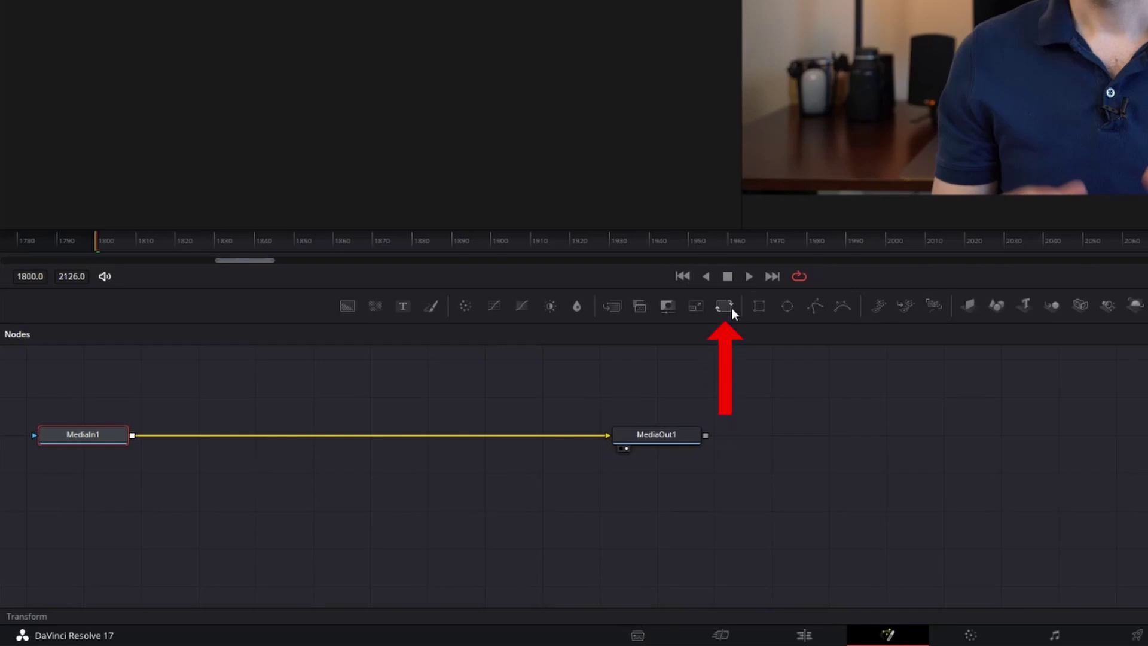
# Step: Drop a Transform node onto the link between MediaIn1 and MediaOut1
pyautogui.moveTo(727, 307); pyautogui.dragTo(278, 436)
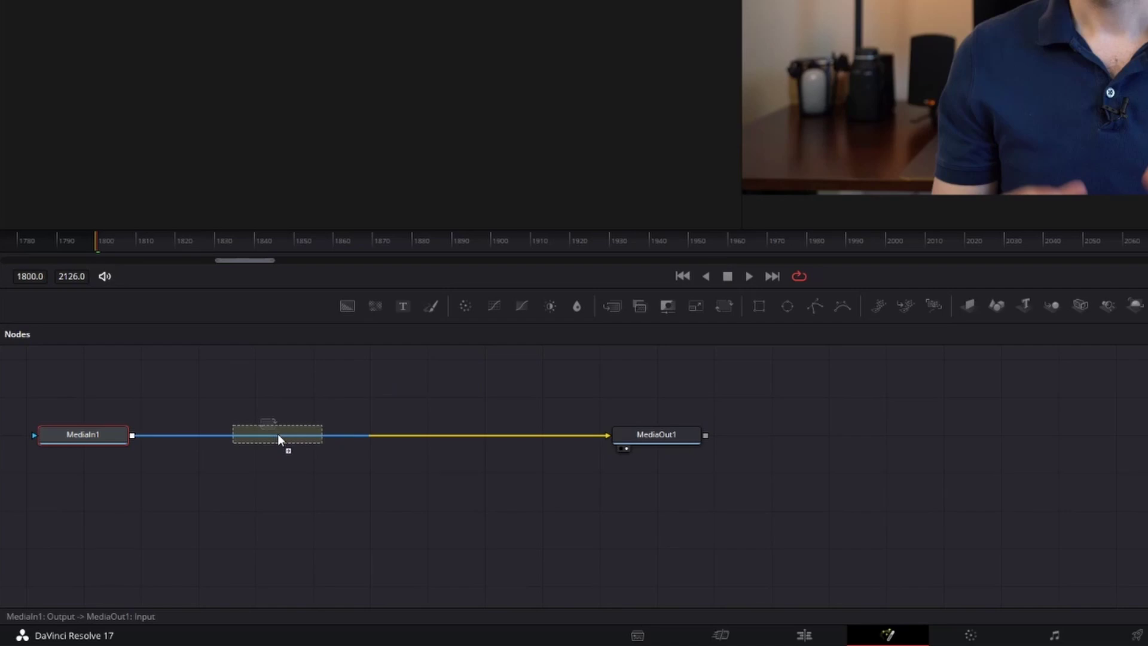
pyautogui.moveTo(279, 439); pyautogui.dragTo(280, 439)
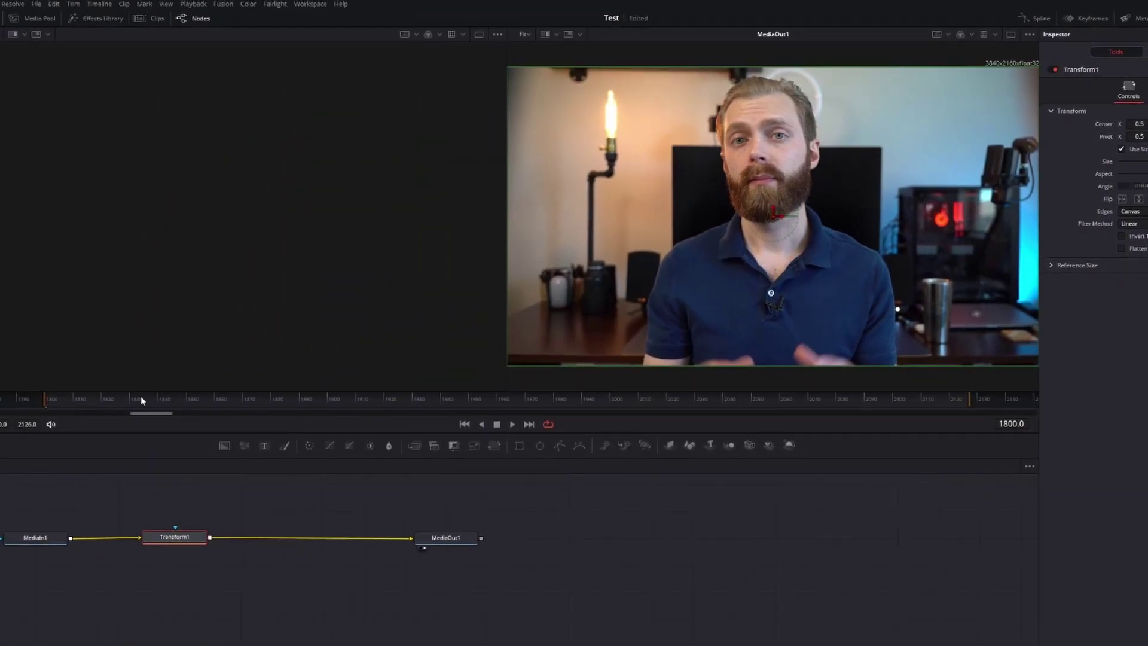
# Step: Add a Size keyframe of 1.0 on Transform1 at frame 1912
pyautogui.moveTo(86, 397); pyautogui.dragTo(369, 410)
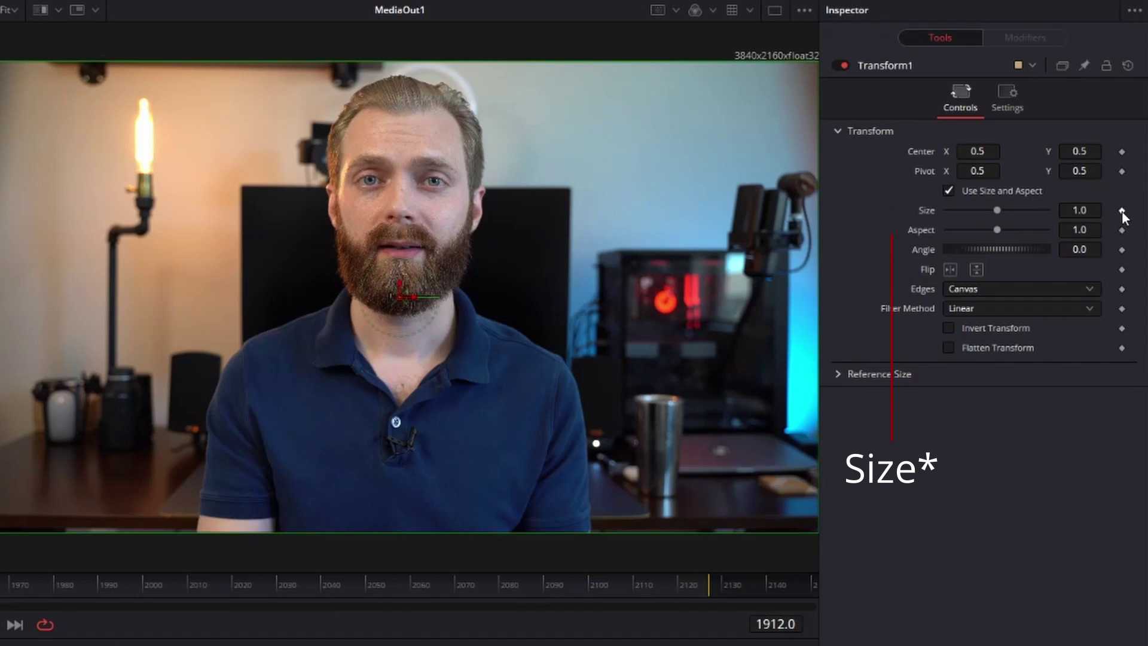
pyautogui.click(1122, 212)
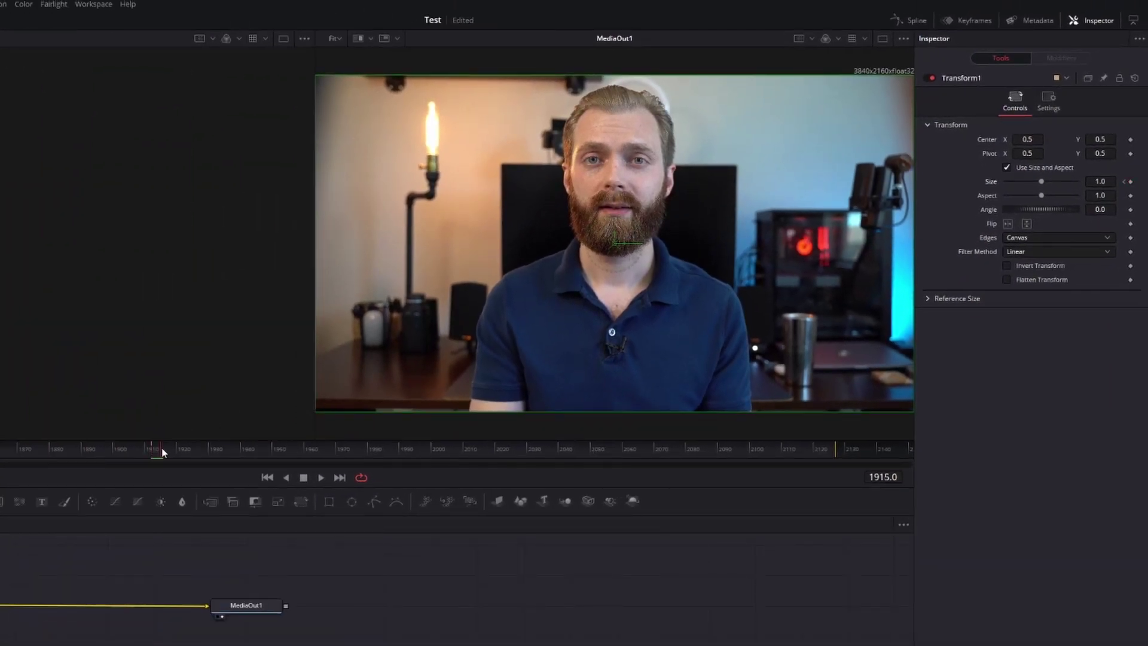
# Step: Move to frame 1919 and set Transform1's Size to 1.2
pyautogui.moveTo(161, 453); pyautogui.dragTo(181, 452)
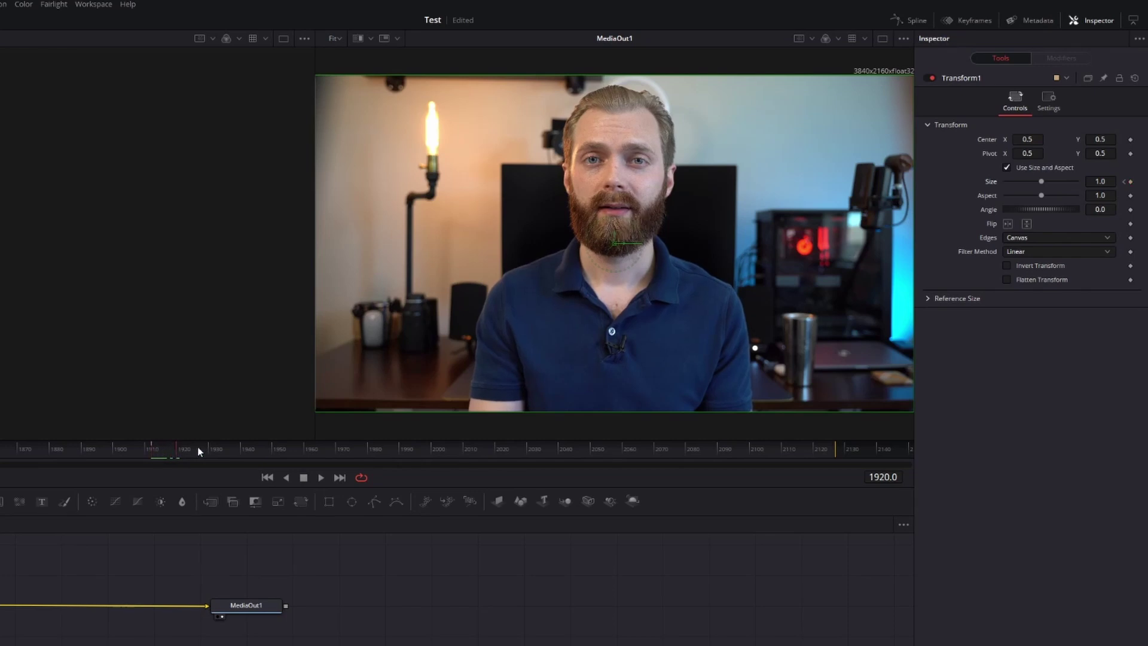
pyautogui.click(197, 448)
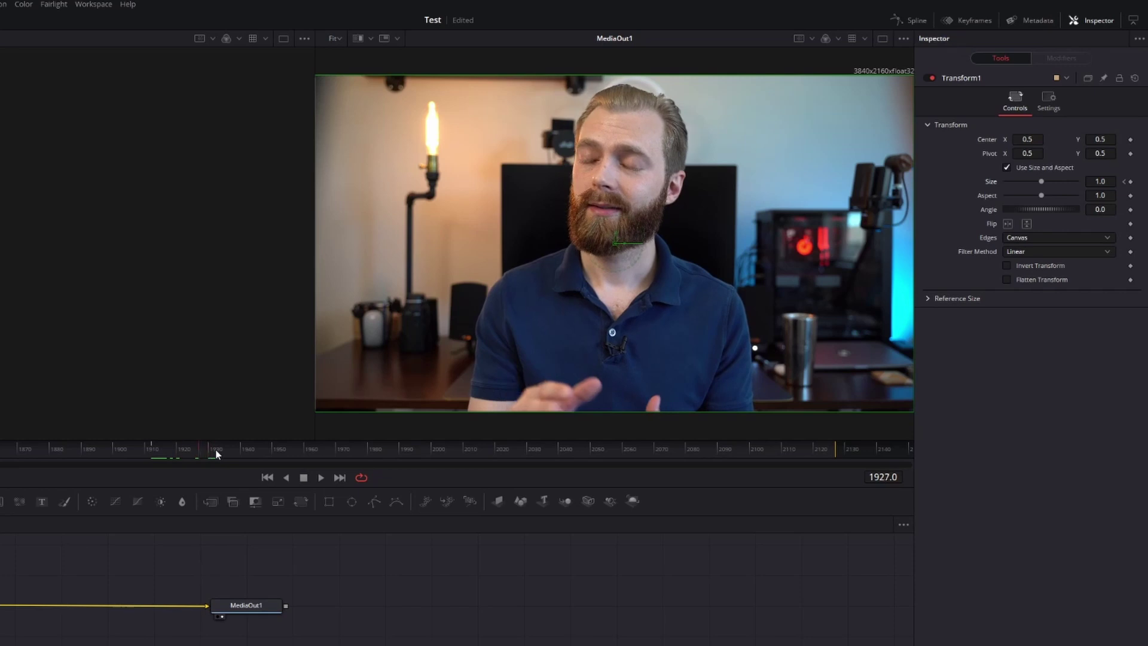
pyautogui.press('[')
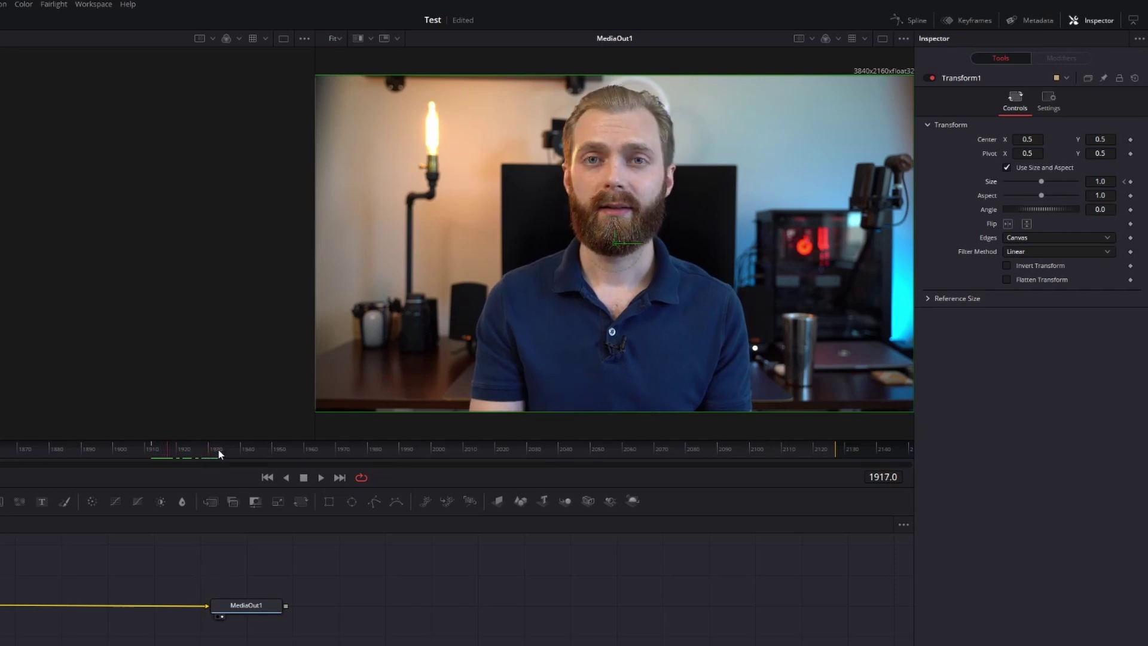
pyautogui.press('Right')
pyautogui.press('Right')
pyautogui.press('Right')
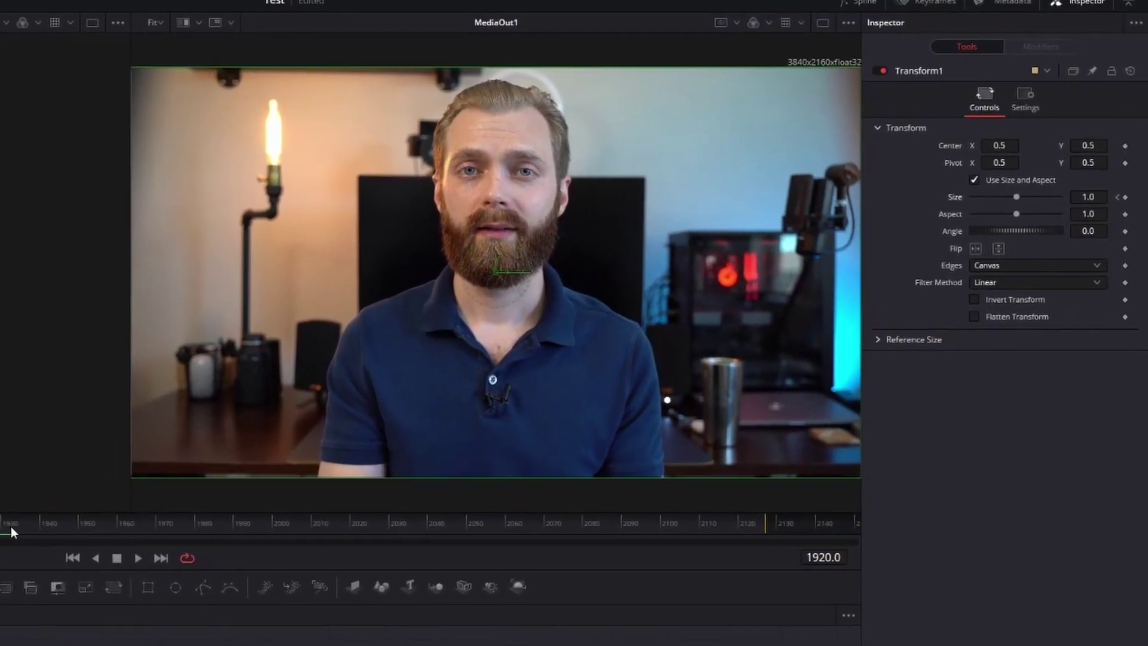
pyautogui.press('Left')
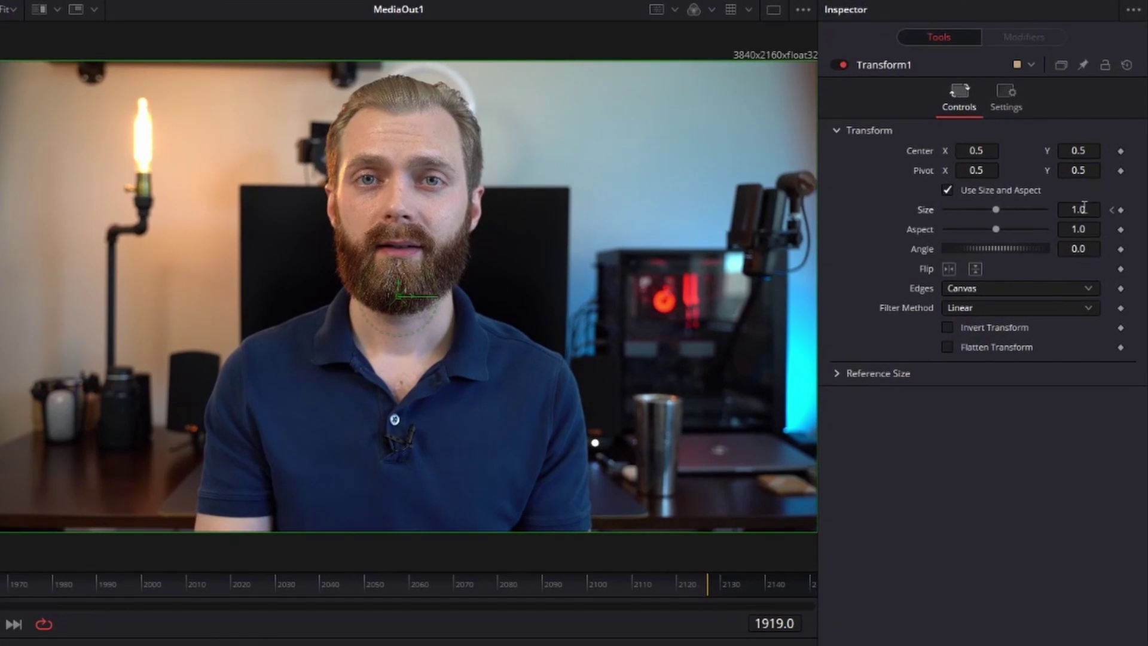
pyautogui.click(1084, 208)
pyautogui.write('1.2')
pyautogui.press('Tab')
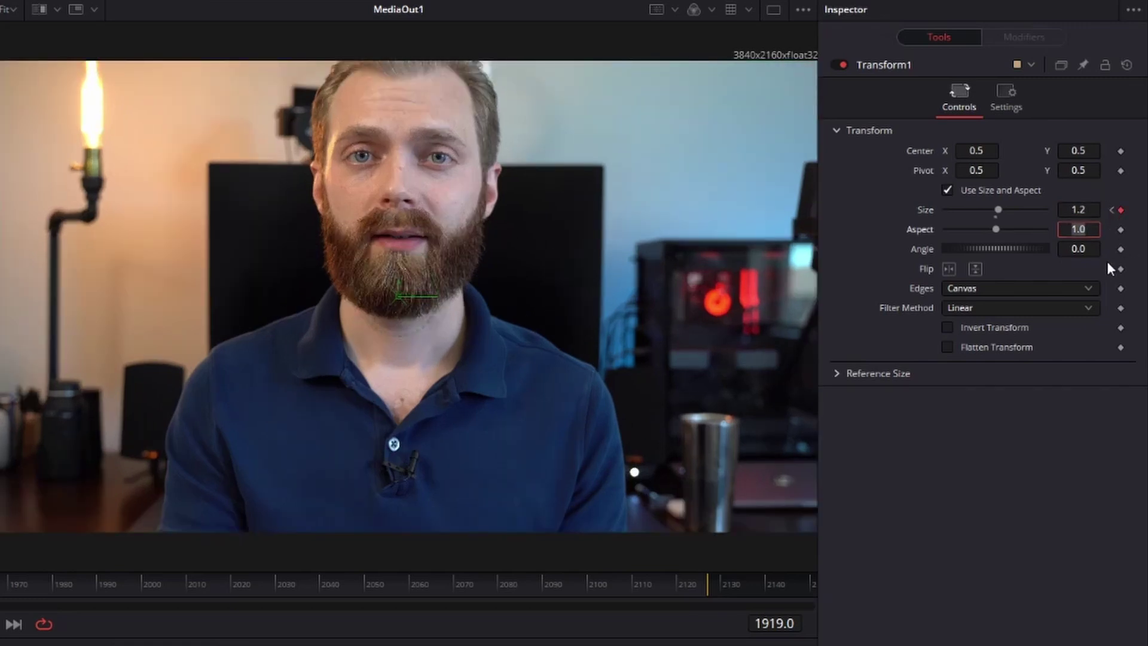
# Step: Jump between the 1.0 and 1.2 Size keyframes to compare them, ending on 1.2
pyautogui.click(1111, 210)
pyautogui.click(1129, 210)
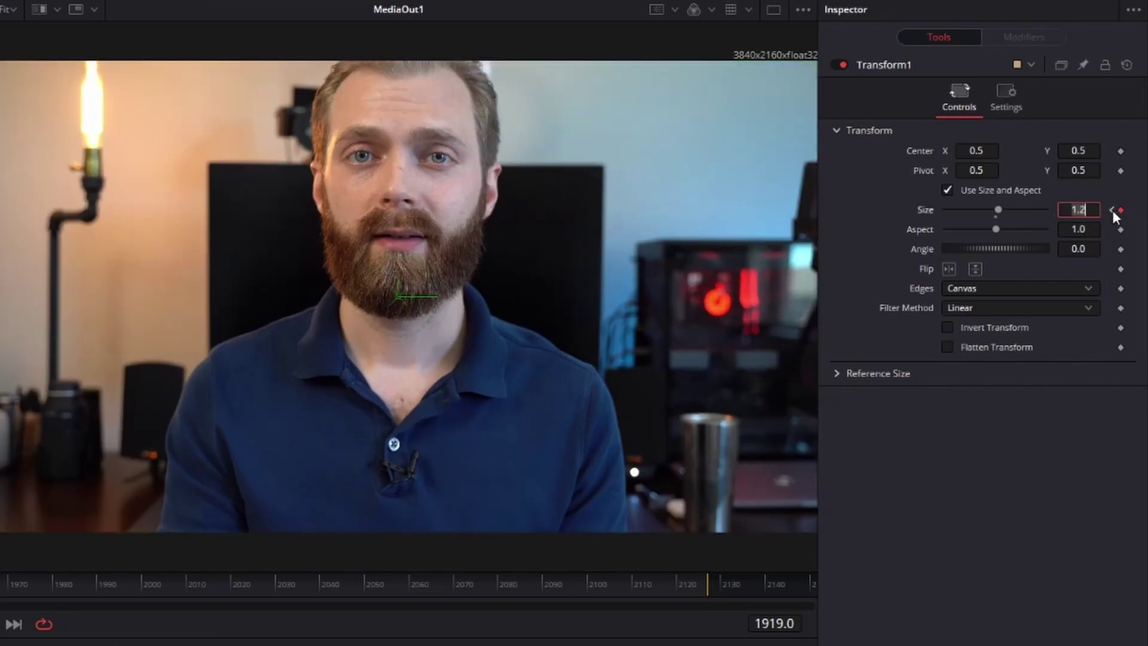
pyautogui.click(1113, 210)
pyautogui.click(1129, 210)
pyautogui.click(1112, 210)
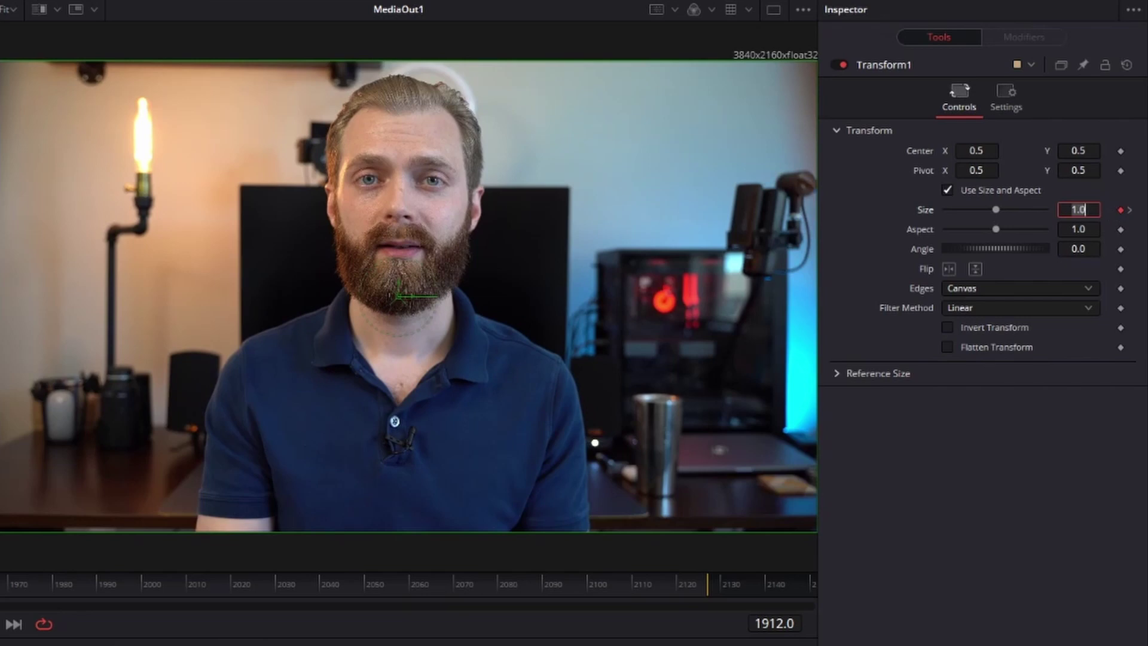
pyautogui.click(1129, 211)
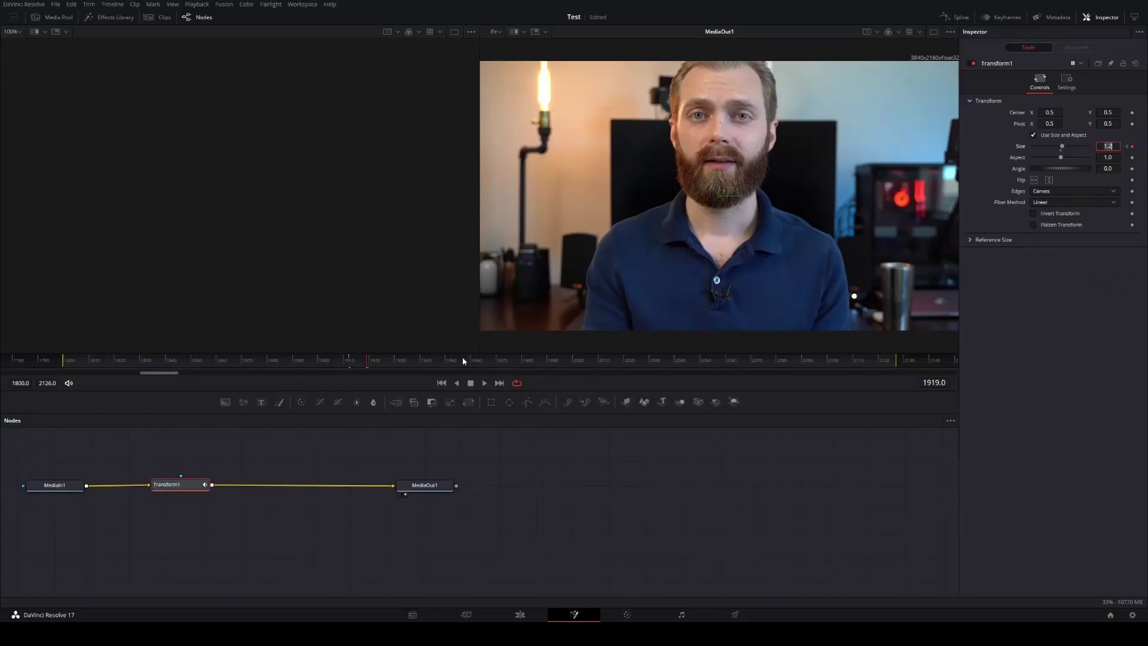
# Step: Preview the zoomed section, then set Size back to 1 at frame 2007
pyautogui.click(462, 356)
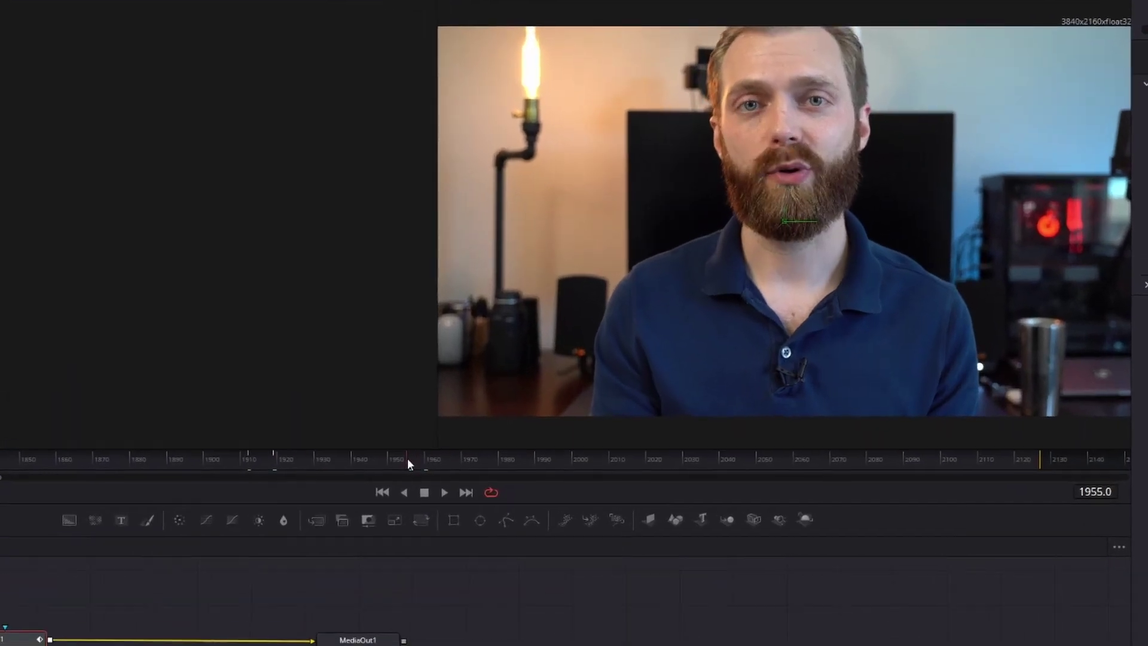
pyautogui.moveTo(407, 460); pyautogui.dragTo(542, 501)
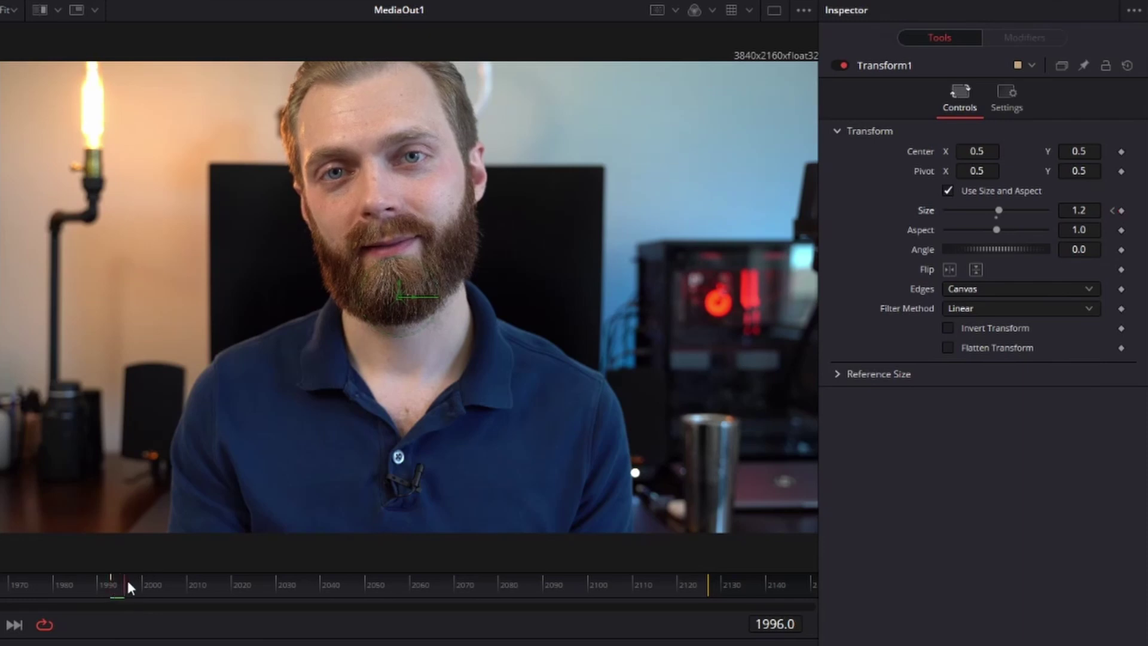
pyautogui.moveTo(128, 582); pyautogui.dragTo(177, 583)
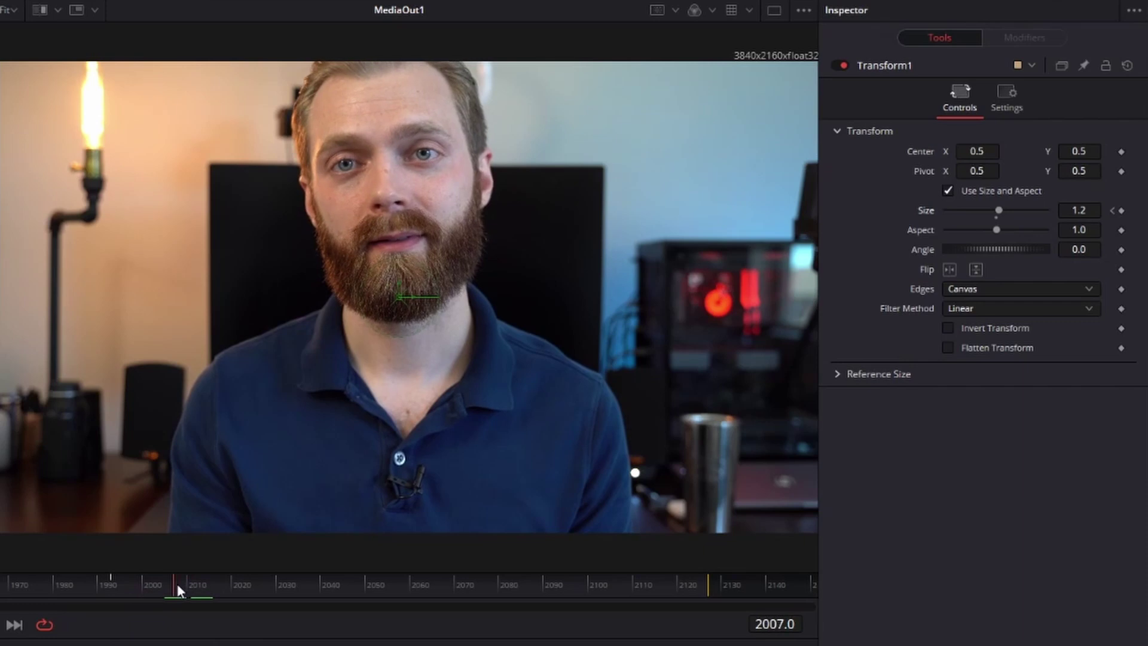
pyautogui.click(1092, 210)
pyautogui.write('1')
pyautogui.press('Tab')
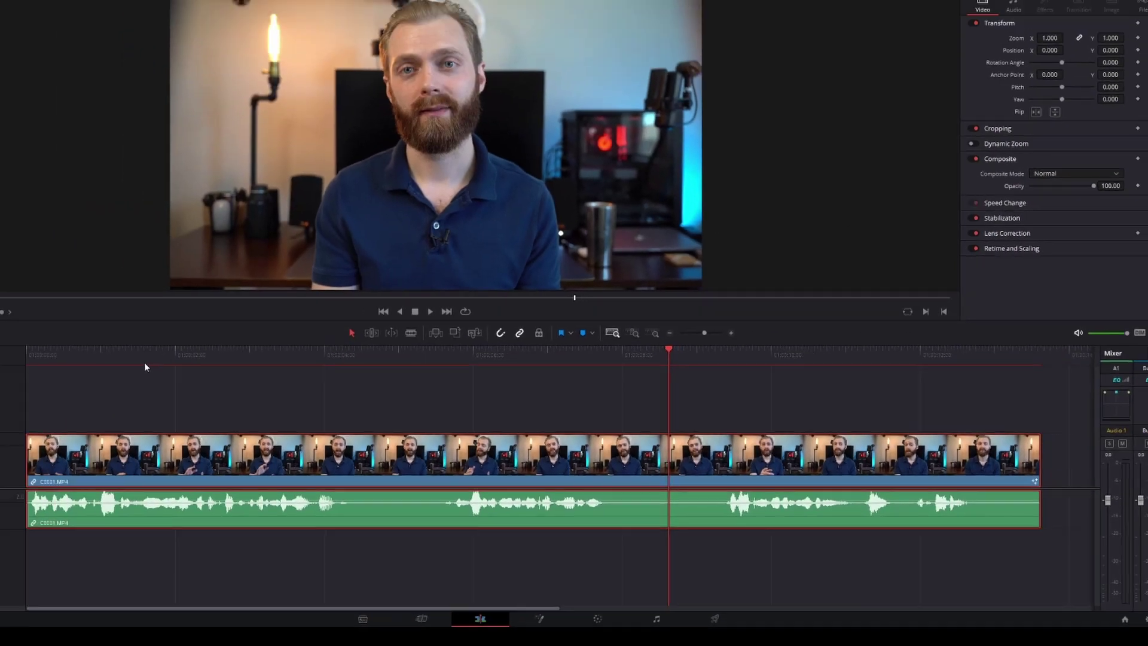
# Step: Play the clip from near its start on the Edit timeline to review, then stop
pyautogui.click(167, 370)
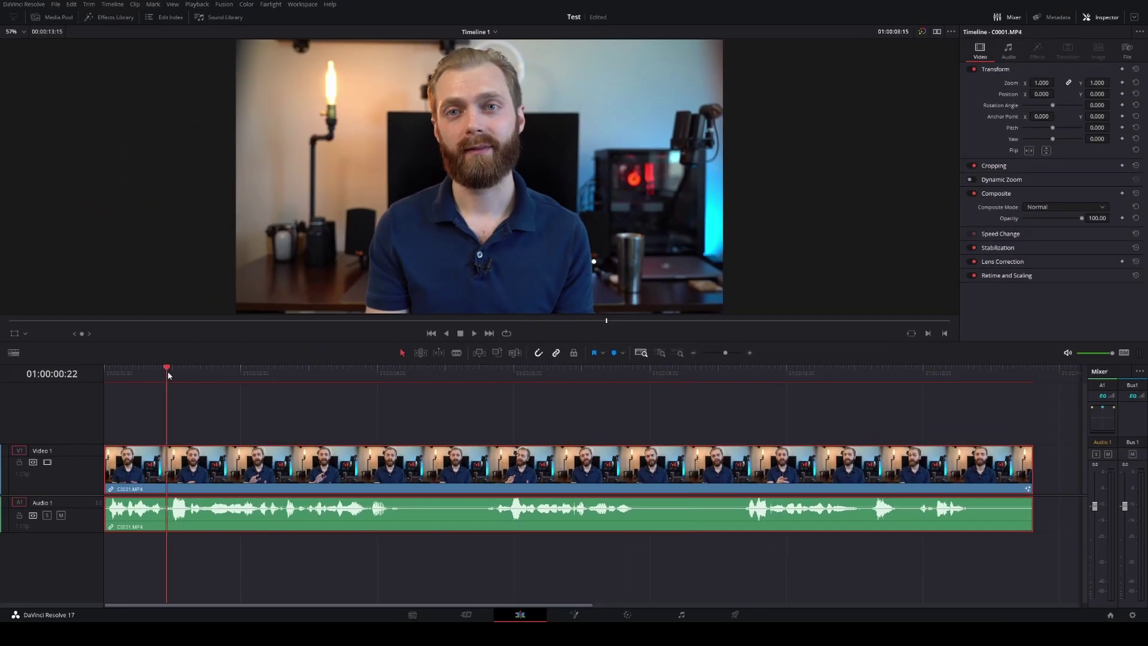
pyautogui.press('space')
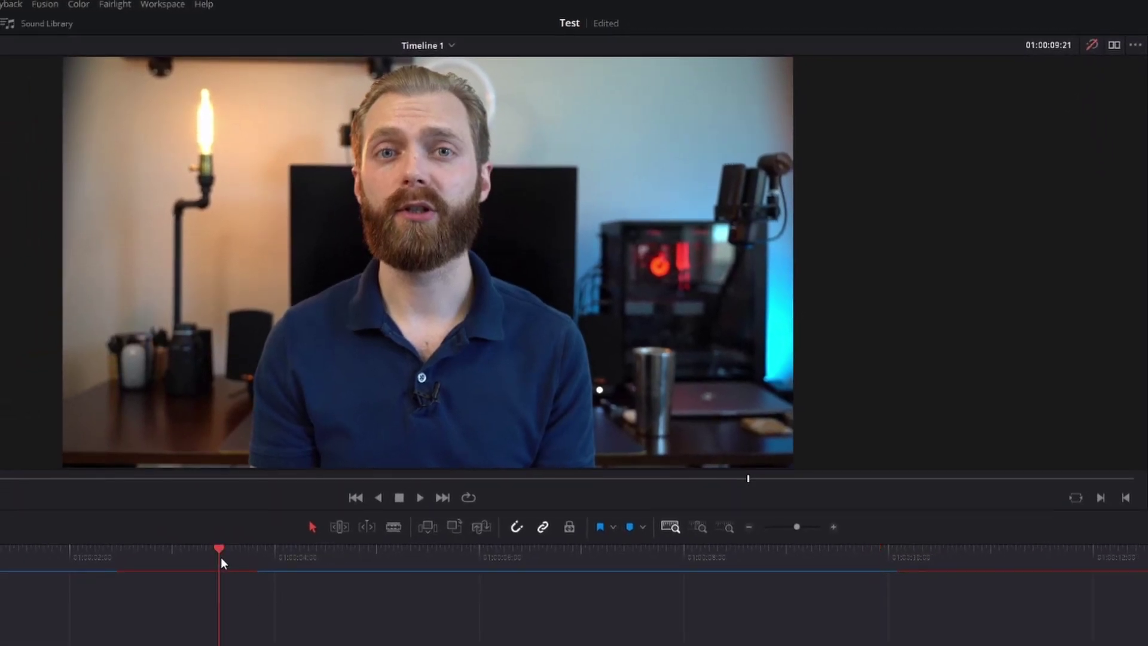
pyautogui.click(421, 498)
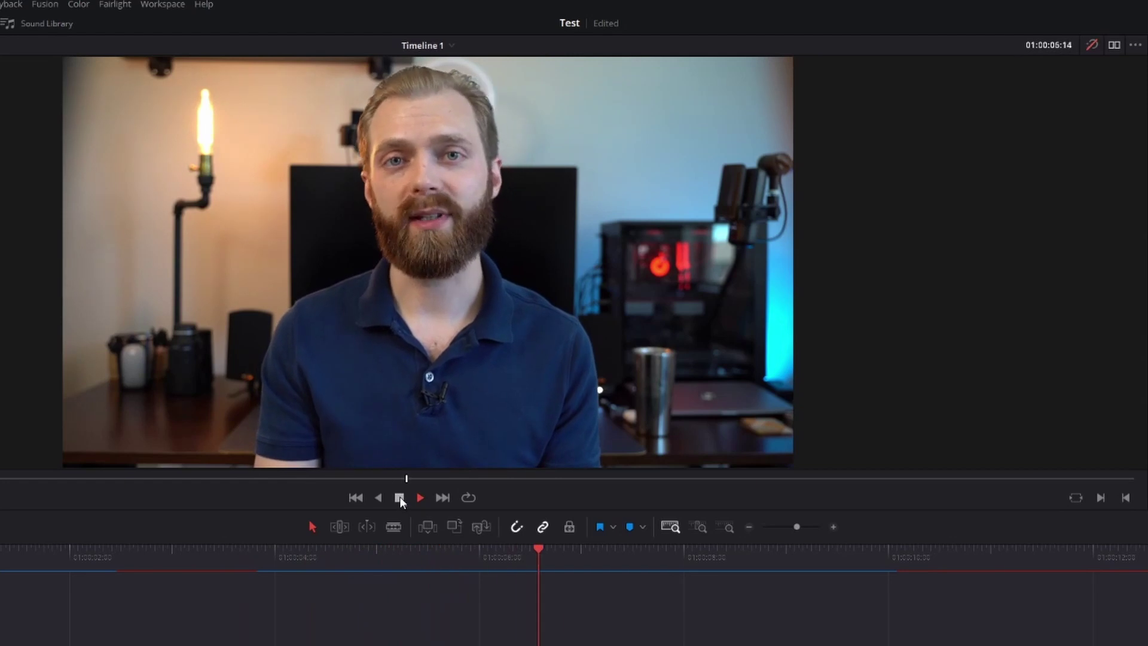
pyautogui.click(399, 497)
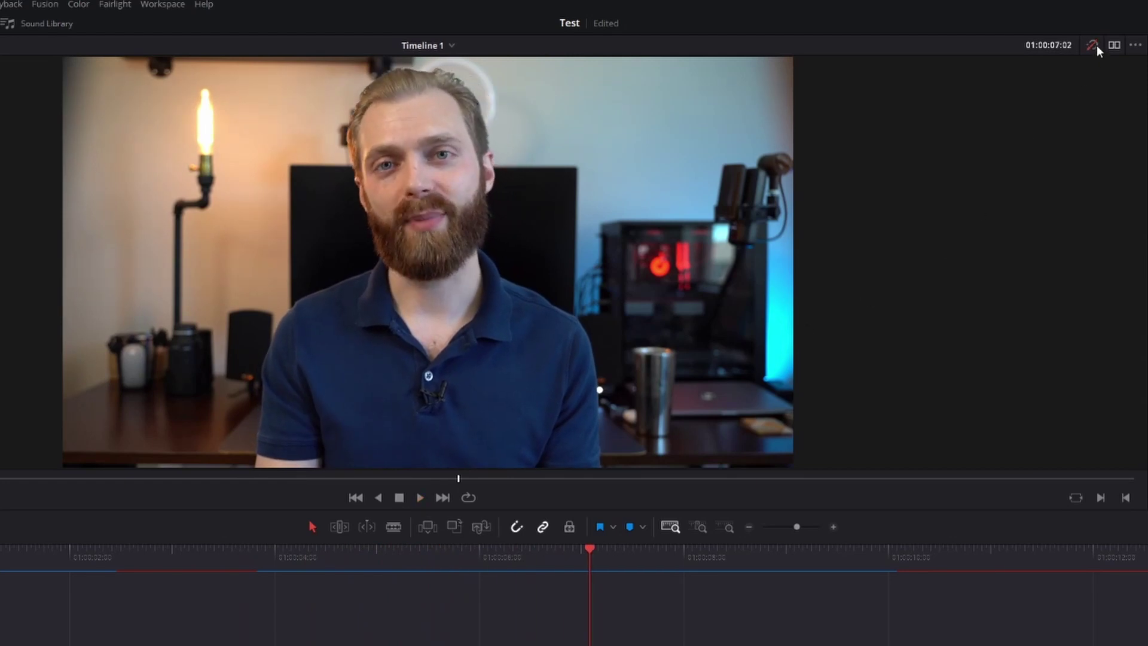